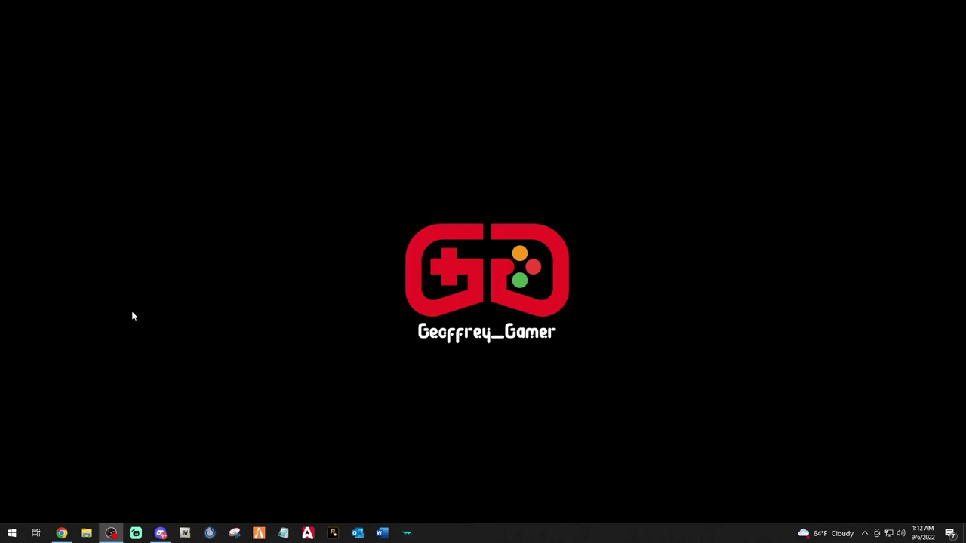
- Restore the Chrome window showing the Clipboard mod's LSPDFR download page
{"action": "left_click", "coordinate": [62, 533]}
- Download Clipboard! (and notepad) 1.0.0, accepting the terms, and open Clipboard.zip in WinRAR
{"action": "scroll", "coordinate": [97, 446], "scroll_direction": "down", "scroll_amount": 2}
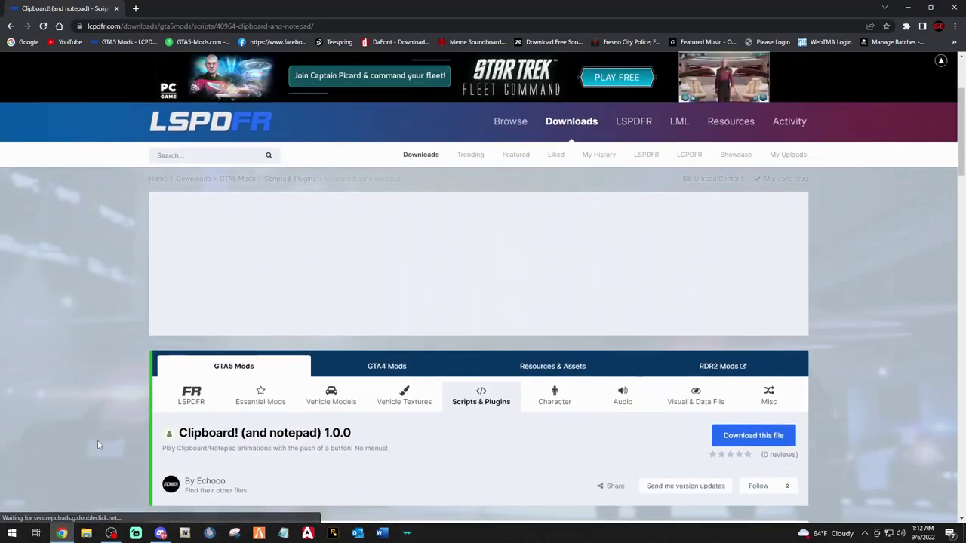
{"action": "scroll", "coordinate": [98, 446], "scroll_direction": "down", "scroll_amount": 3}
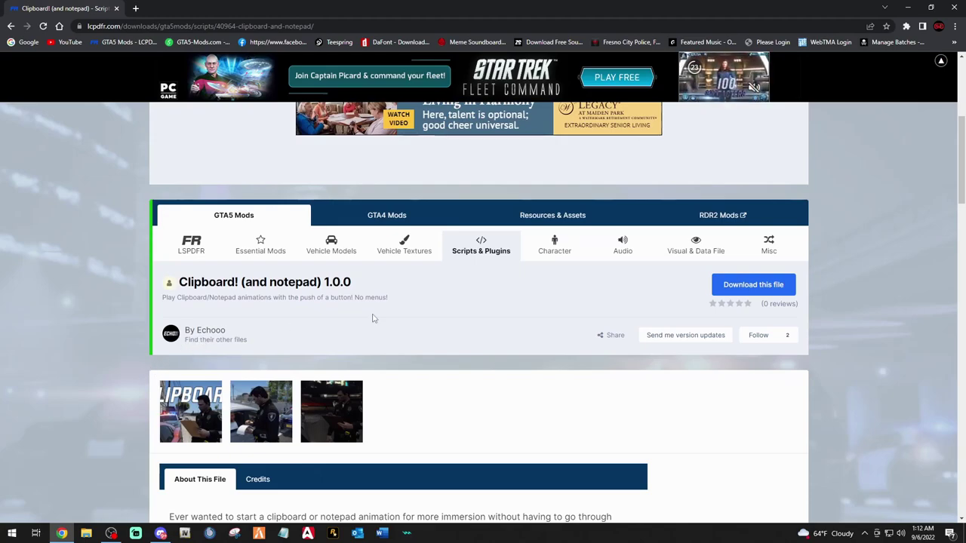
{"action": "left_click", "coordinate": [752, 286]}
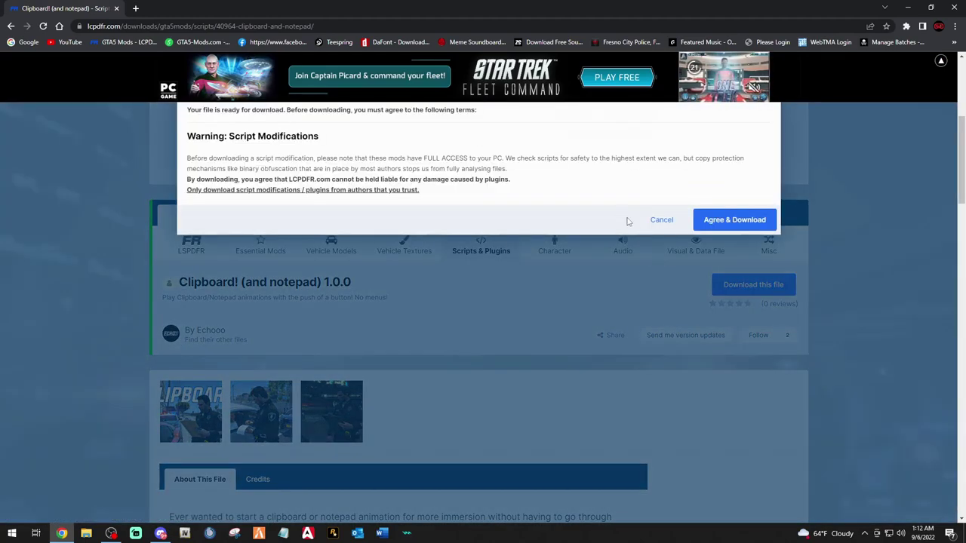
{"action": "left_click", "coordinate": [730, 227]}
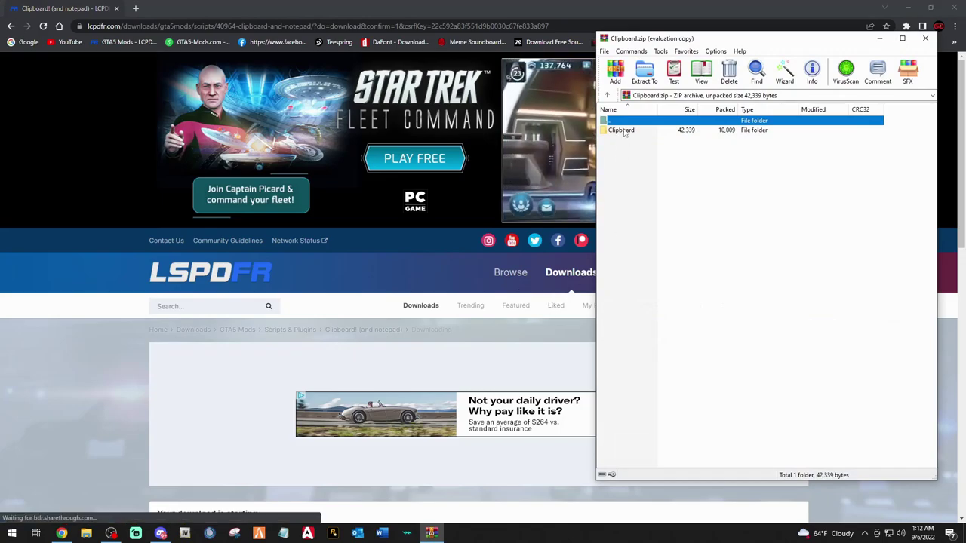
- Dismiss WinRAR's licence reminder, minimise the browser, and launch File Explorer
{"action": "left_click", "coordinate": [820, 264]}
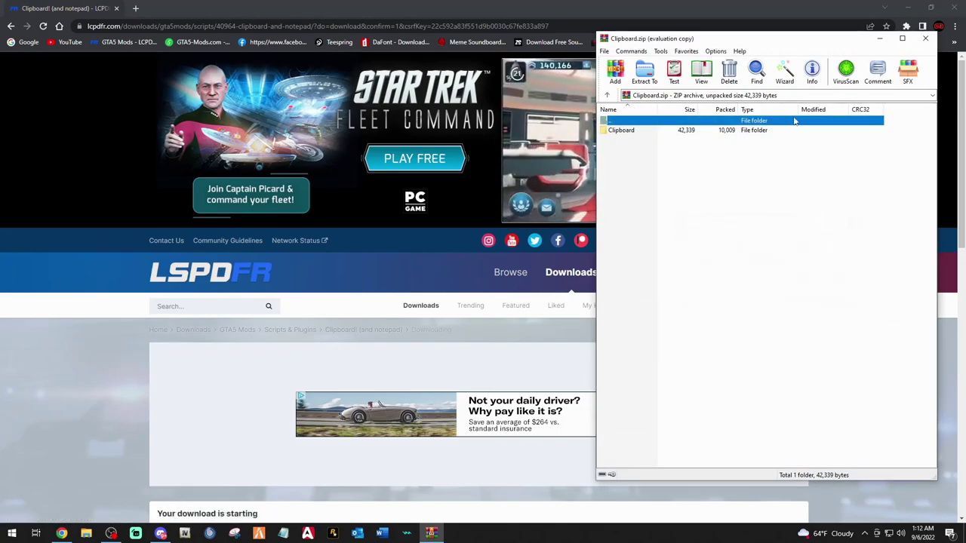
{"action": "left_click", "coordinate": [885, 7]}
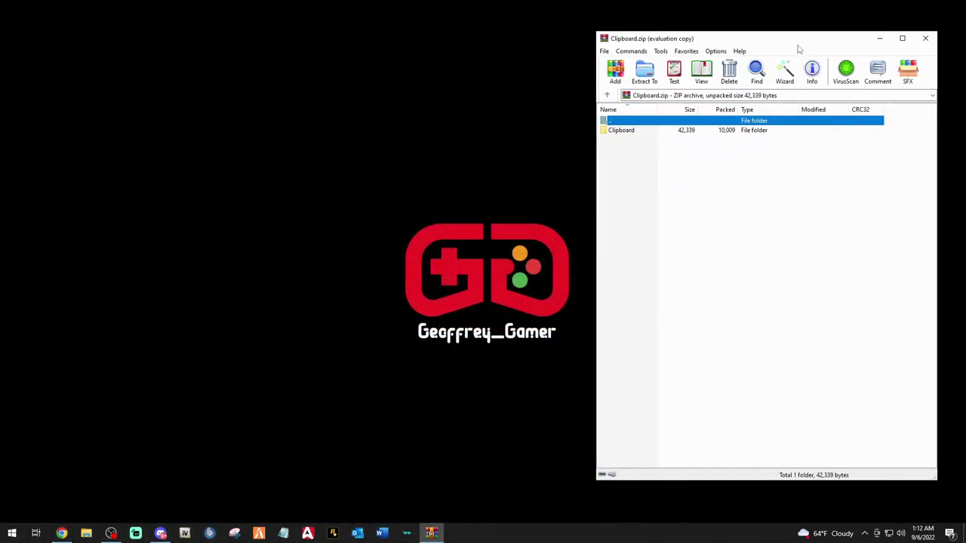
{"action": "left_click_drag", "start_coordinate": [801, 39], "coordinate": [814, 35]}
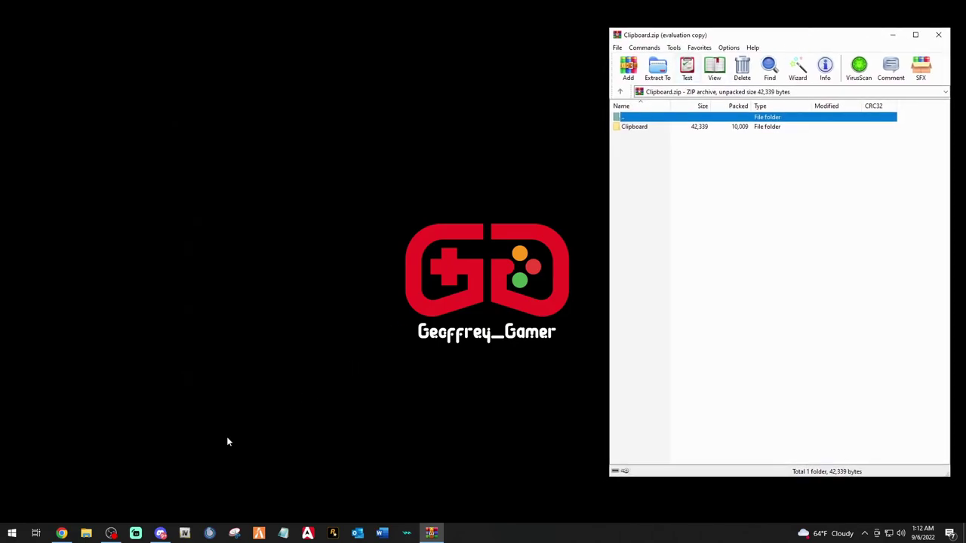
{"action": "left_click", "coordinate": [86, 534]}
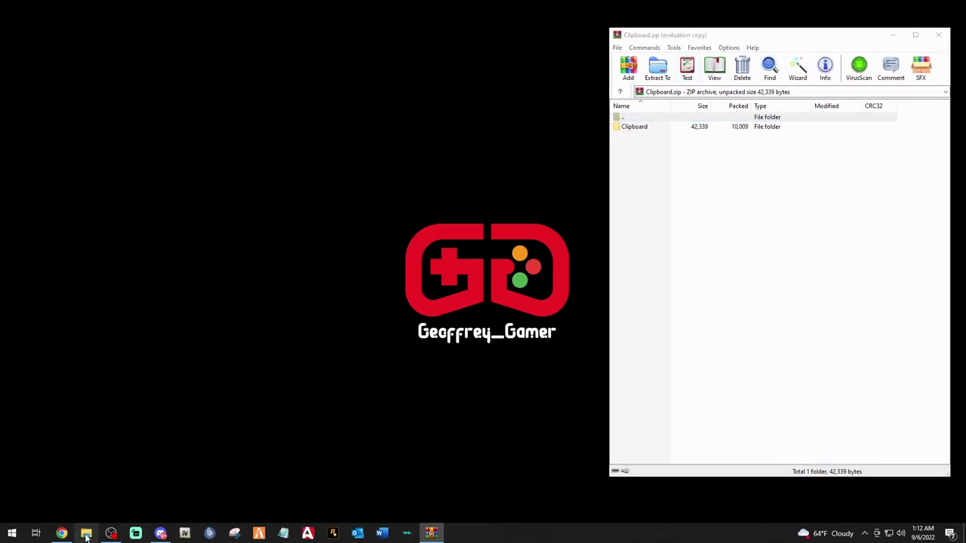
- Browse to C:\Program Files (x86)\Steam\steamapps\common in File Explorer
{"action": "left_click_drag", "start_coordinate": [494, 88], "coordinate": [291, 43]}
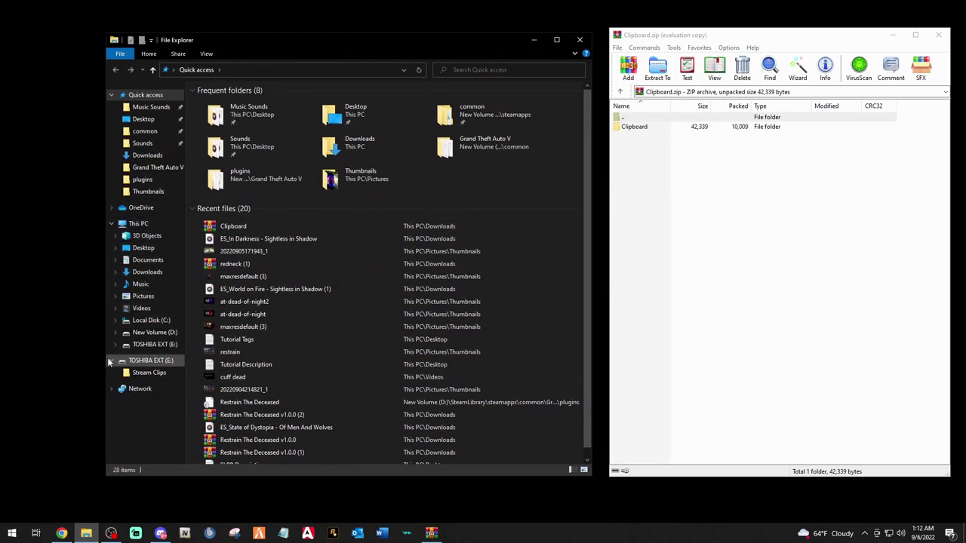
{"action": "left_click", "coordinate": [147, 321]}
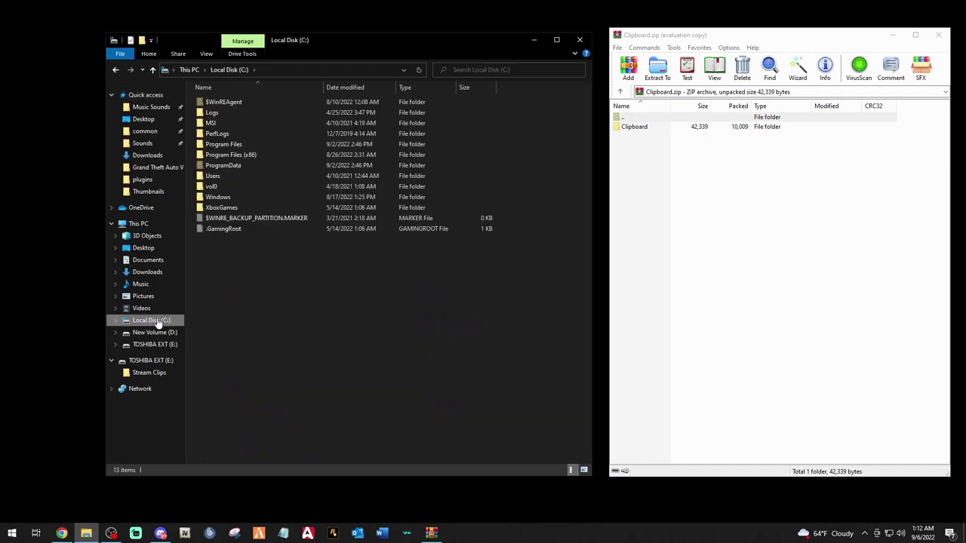
{"action": "double_click", "coordinate": [224, 156]}
{"action": "left_click", "coordinate": [218, 453]}
{"action": "double_click", "coordinate": [218, 453]}
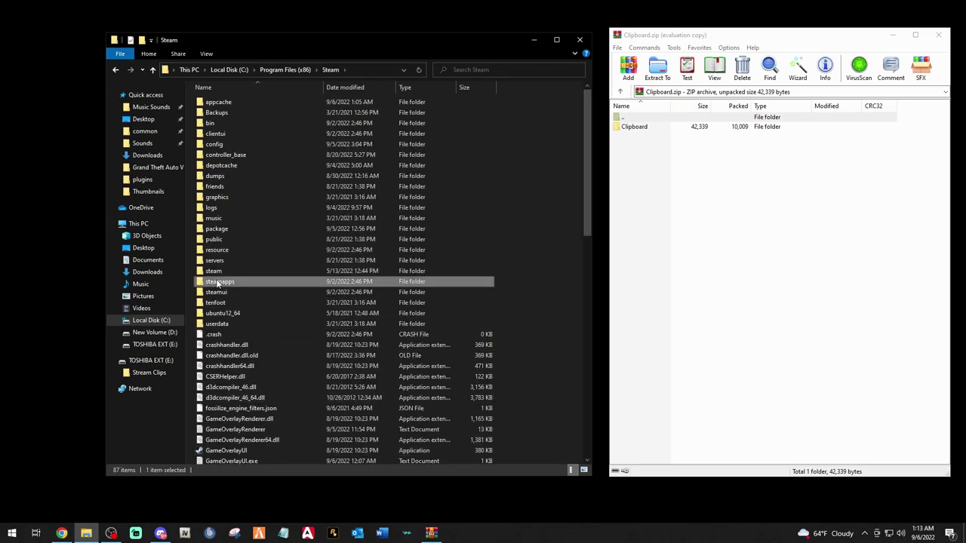
{"action": "double_click", "coordinate": [219, 285]}
{"action": "double_click", "coordinate": [217, 102]}
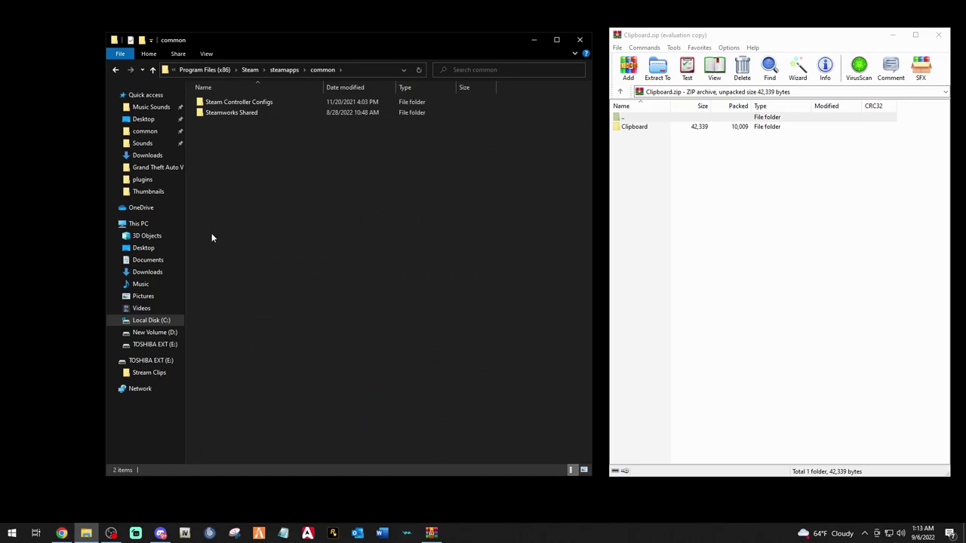
- Open the Grand Theft Auto V folder in the D: SteamLibrary common folder
{"action": "left_click", "coordinate": [140, 133]}
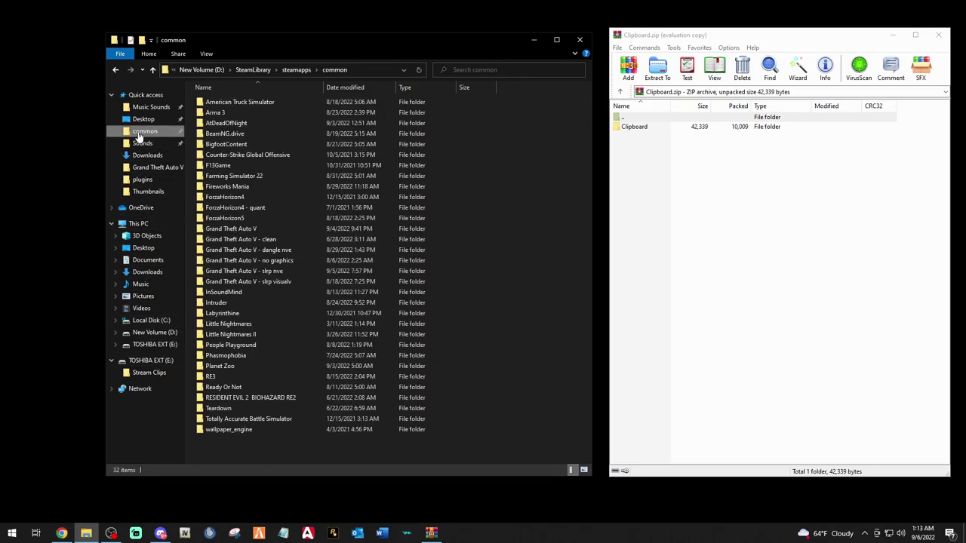
{"action": "double_click", "coordinate": [240, 228]}
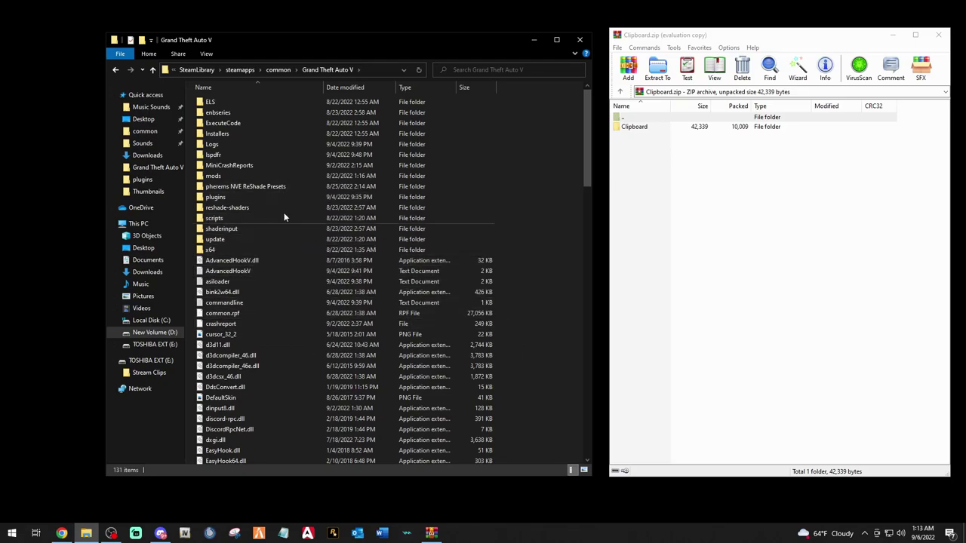
{"action": "left_click", "coordinate": [226, 197]}
{"action": "left_click", "coordinate": [218, 181]}
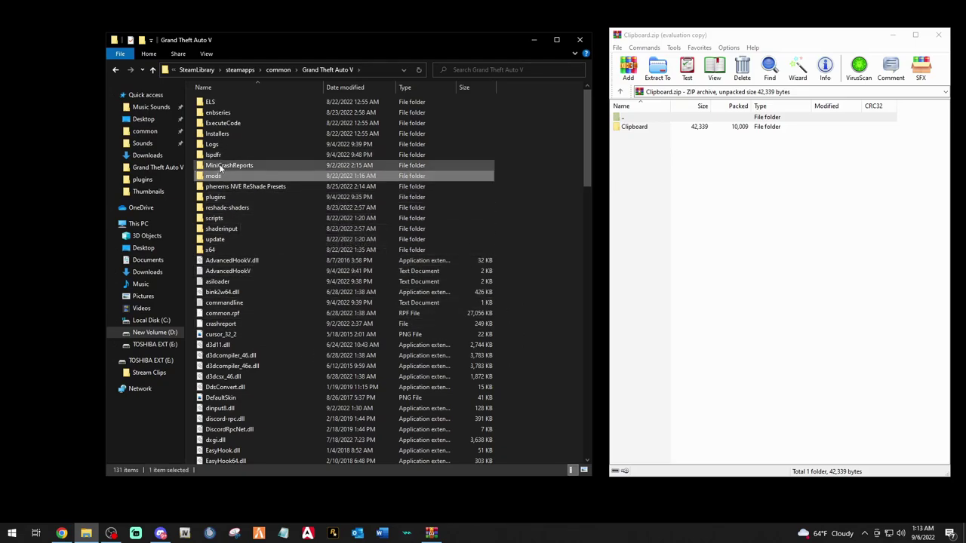
{"action": "left_click", "coordinate": [221, 155]}
{"action": "left_click", "coordinate": [549, 243]}
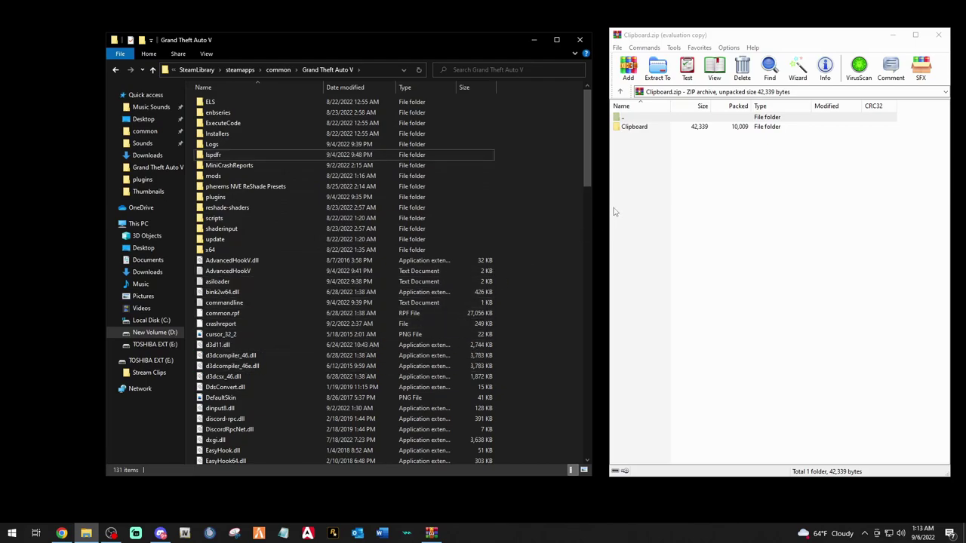
- Copy the archive's Clipboard Plugins folder into the Grand Theft Auto V folder
{"action": "double_click", "coordinate": [634, 127]}
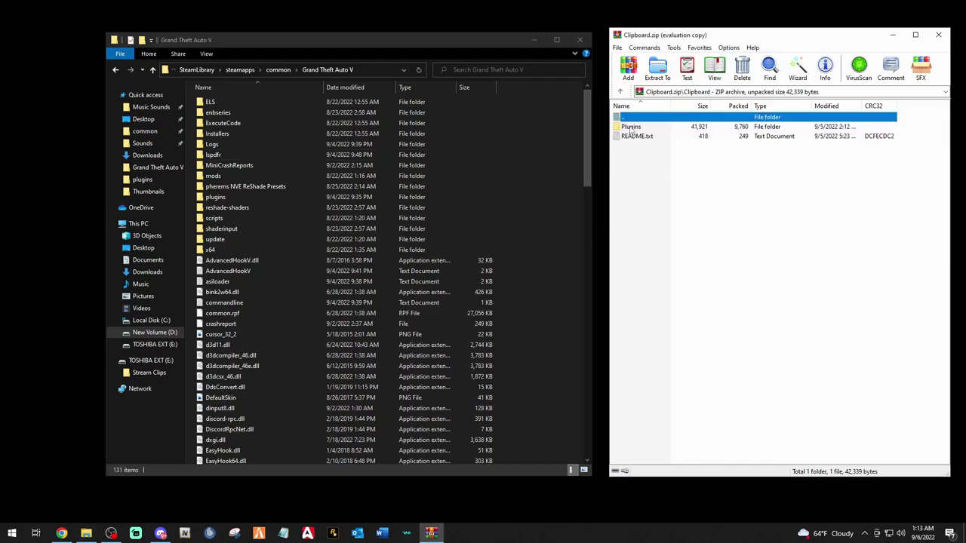
{"action": "left_click", "coordinate": [652, 188]}
{"action": "left_click", "coordinate": [631, 128]}
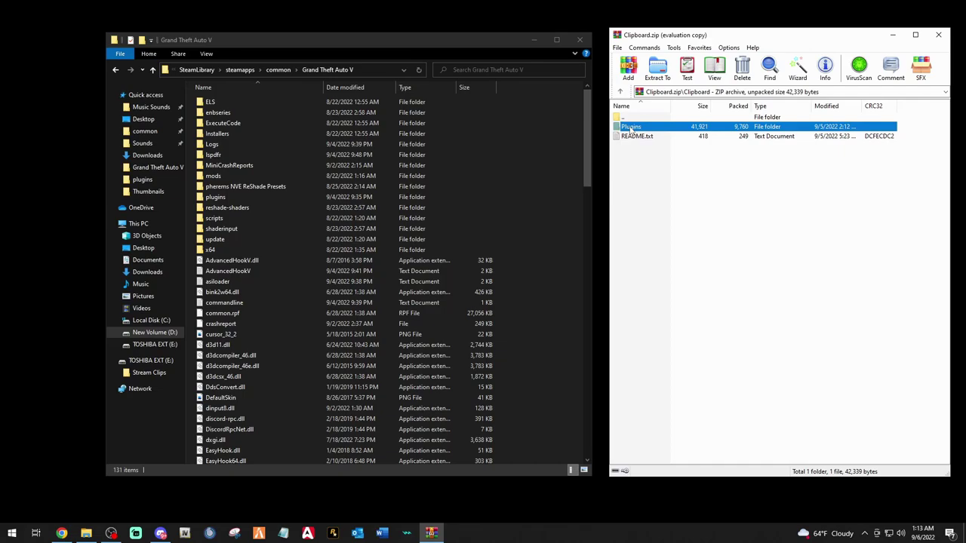
{"action": "left_click_drag", "start_coordinate": [631, 128], "coordinate": [549, 271]}
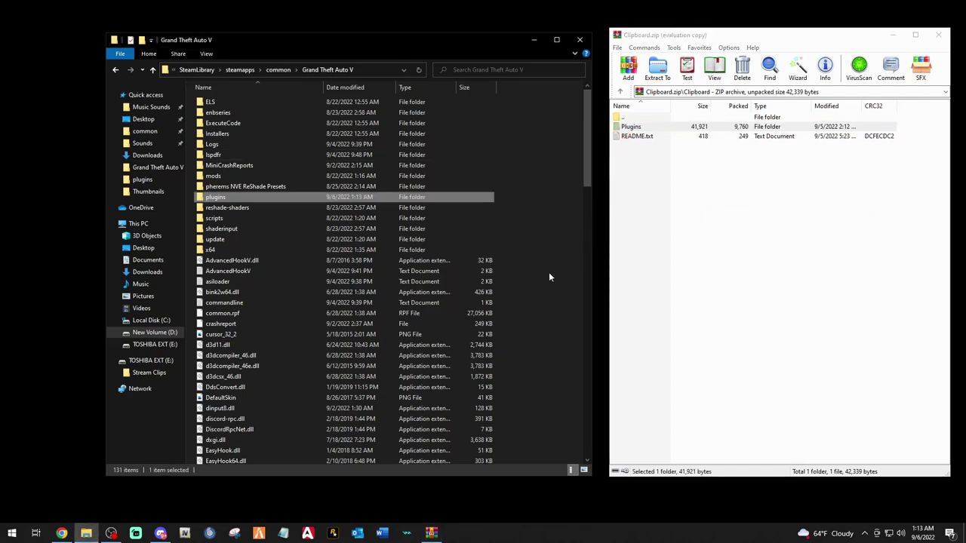
- Open the game's plugins folder, showing Clipboard.dll and Clipboard.pdb, and close WinRAR
{"action": "double_click", "coordinate": [224, 197]}
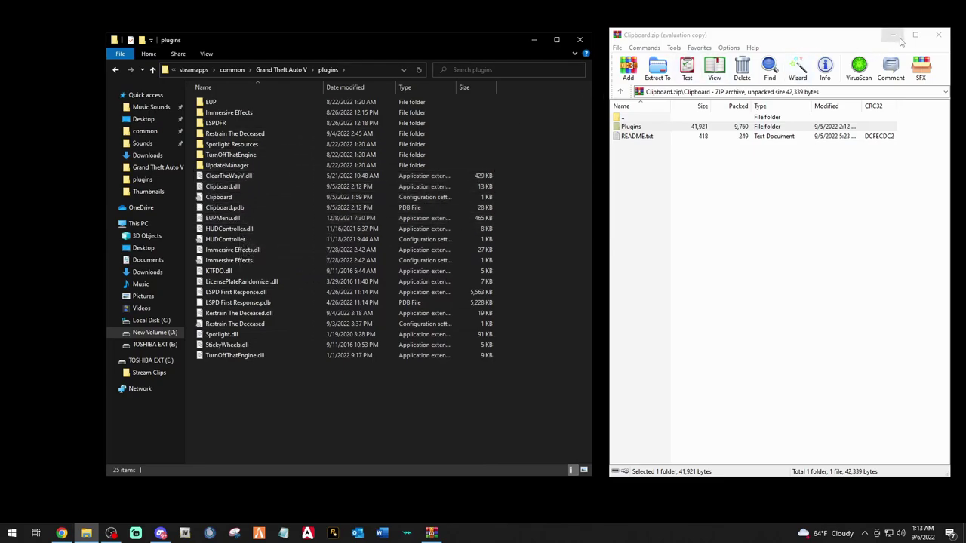
{"action": "left_click", "coordinate": [940, 36]}
{"action": "left_click", "coordinate": [940, 35]}
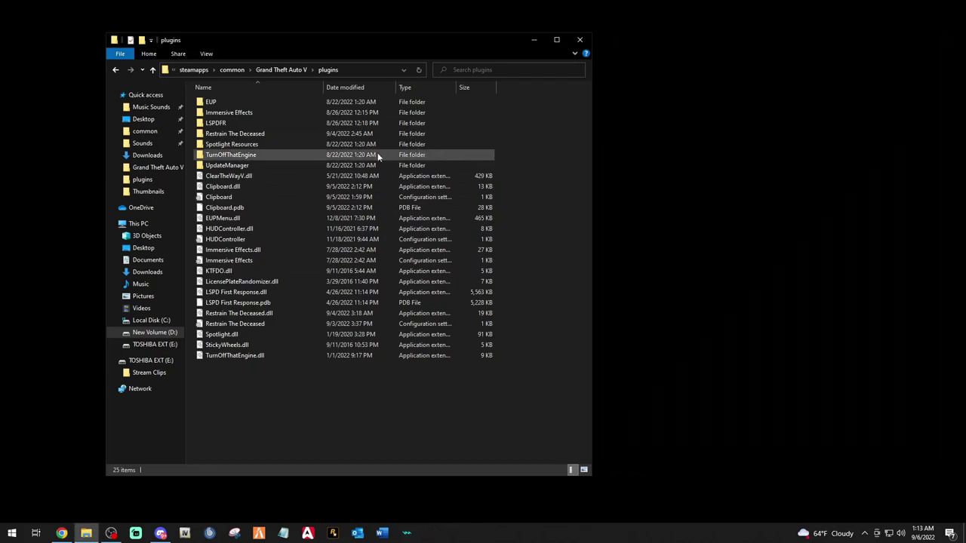
- Open Clipboard's settings file from the plugins folder in Notepad
{"action": "double_click", "coordinate": [215, 198]}
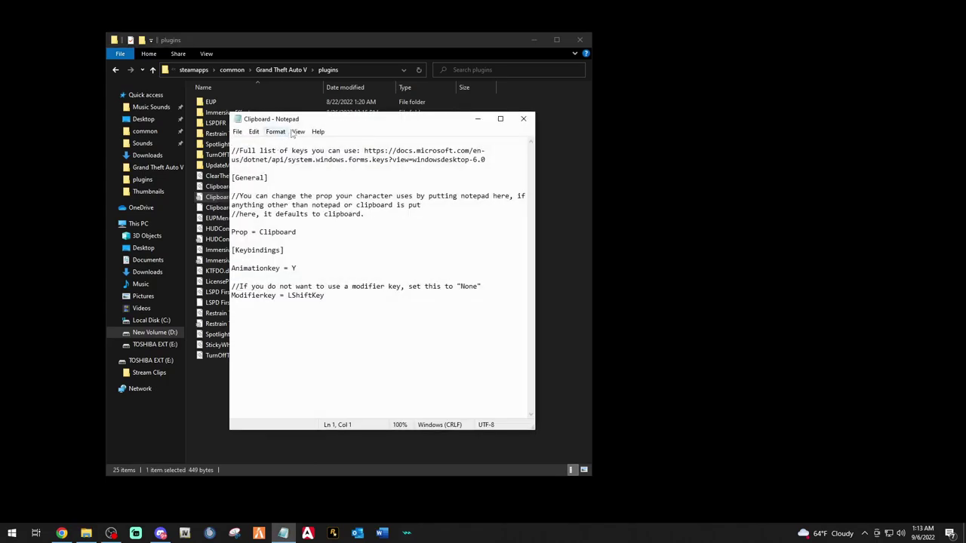
{"action": "left_click_drag", "start_coordinate": [360, 128], "coordinate": [263, 103]}
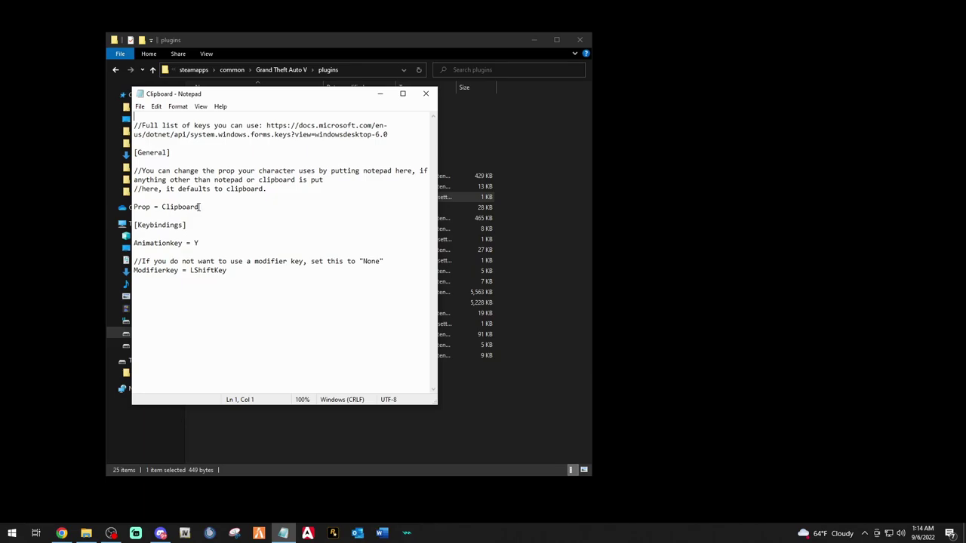
- Change the Prop value from Clipboard to Notepad and save the file
{"action": "left_click", "coordinate": [200, 207]}
{"action": "key", "text": "BackSpace"}
{"action": "key", "text": "BackSpace"}
{"action": "key", "text": "BackSpace"}
{"action": "key", "text": "BackSpace"}
{"action": "key", "text": "BackSpace"}
{"action": "key", "text": "BackSpace"}
{"action": "key", "text": "BackSpace"}
{"action": "key", "text": "BackSpace"}
{"action": "type", "text": "Note"}
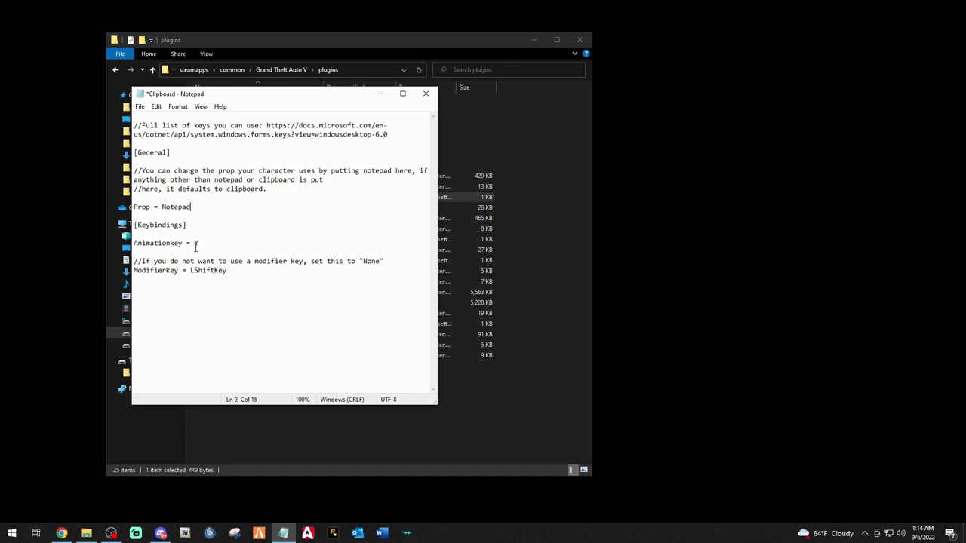
{"action": "left_click", "coordinate": [140, 107]}
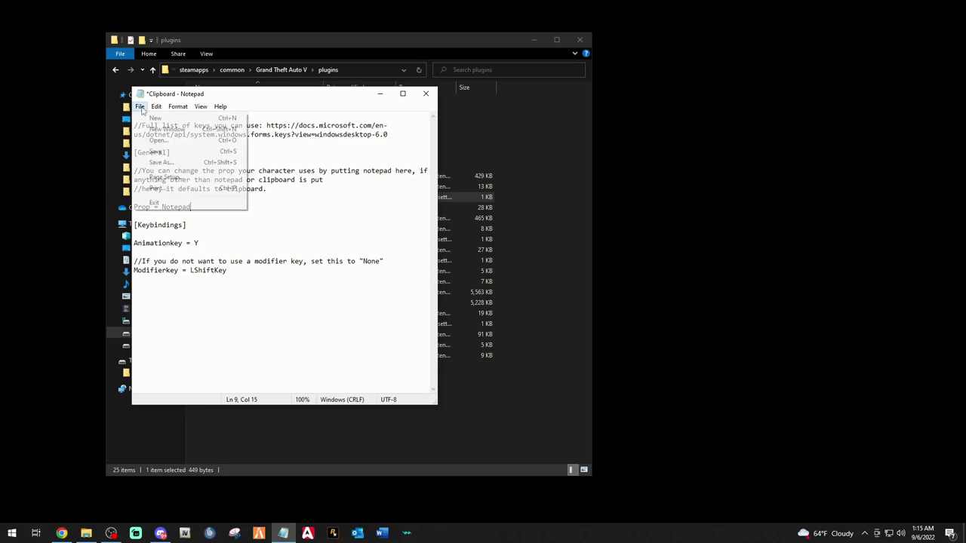
{"action": "left_click", "coordinate": [150, 151]}
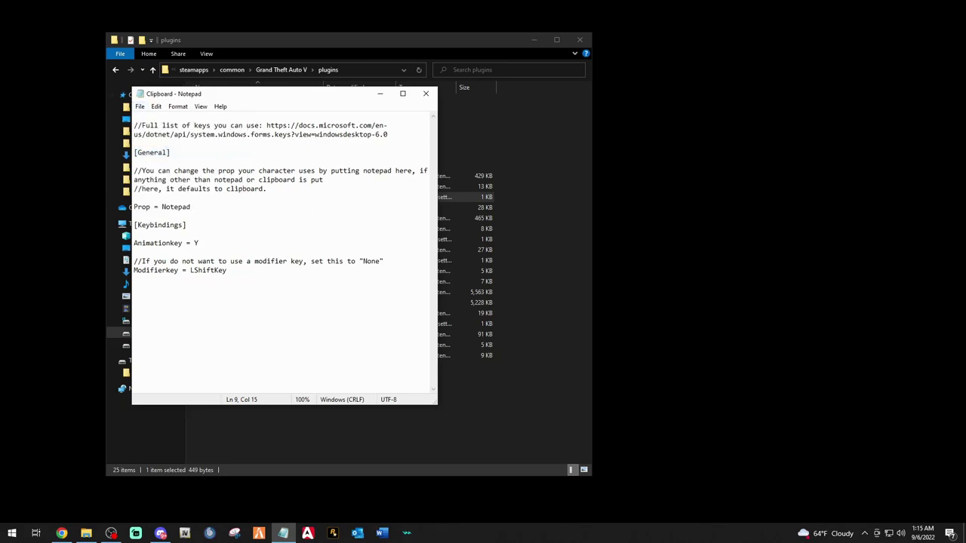